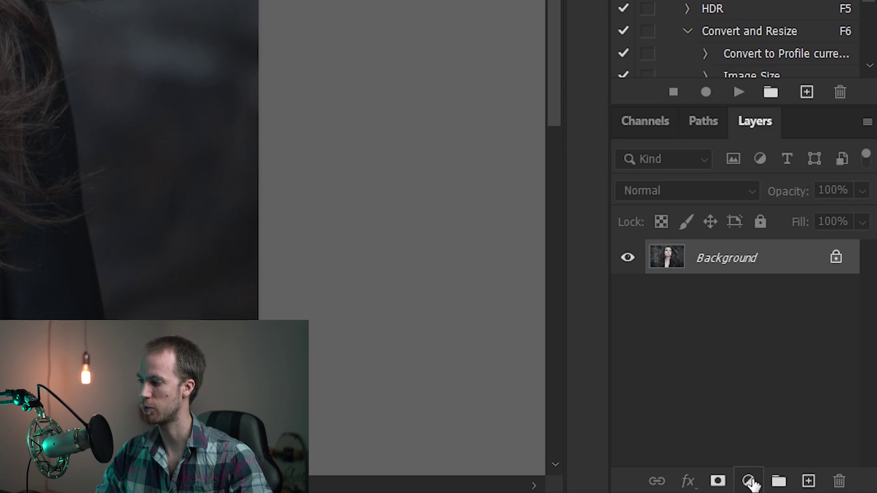
Add a Color Balance adjustment layer above the Background and invert its mask to black
click(827, 471)
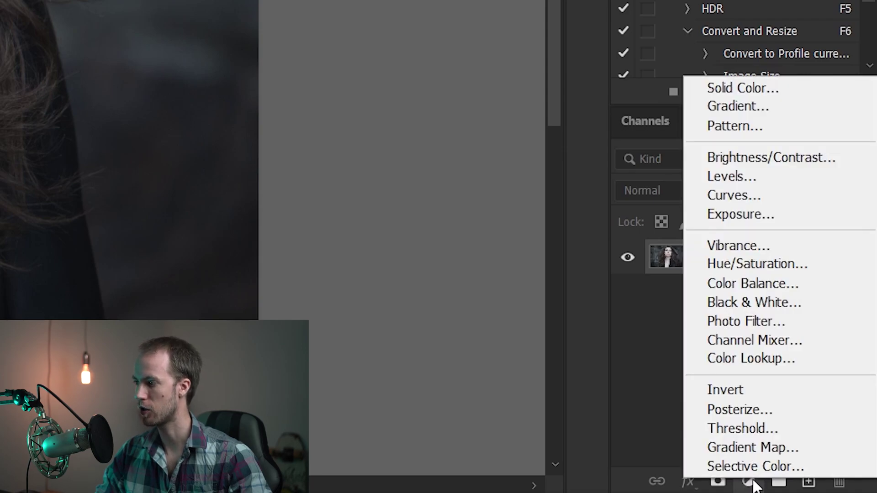
click(776, 280)
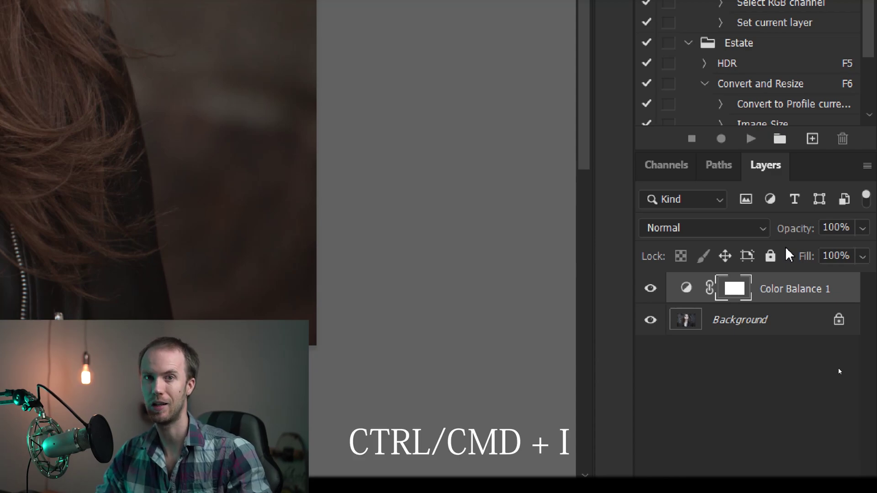
key(ctrl+i)
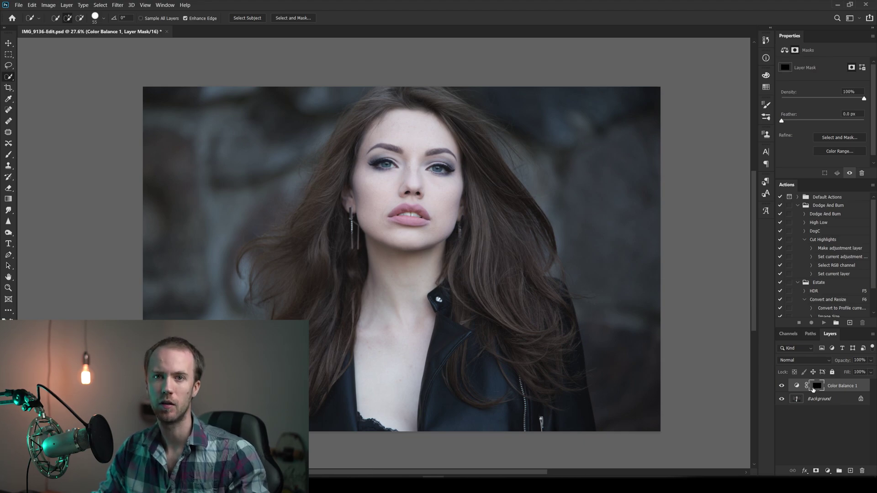
Try painting a large spot over the face in the mask with a brush of about 2948 px and refill the mask with black
key(b)
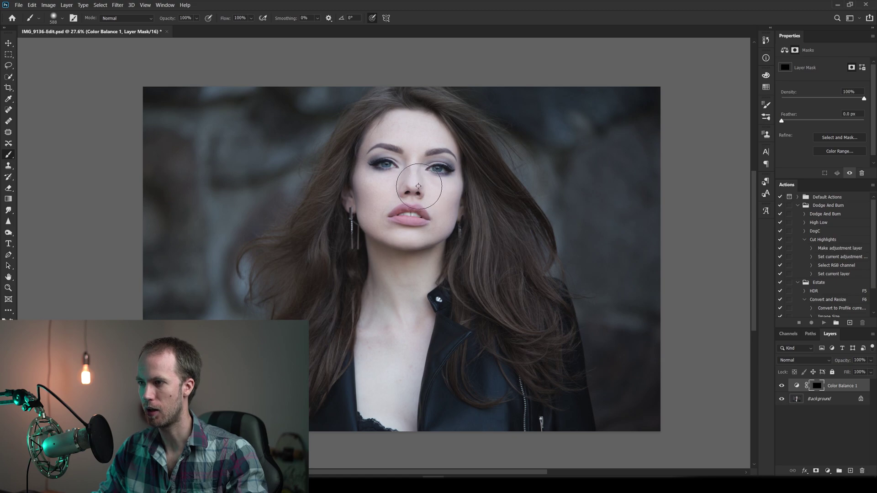
drag(415, 185, 560, 204)
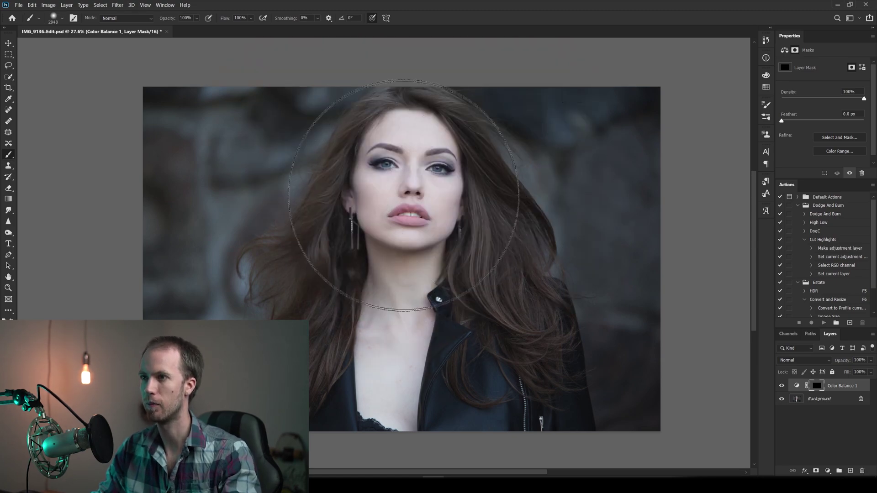
click(405, 204)
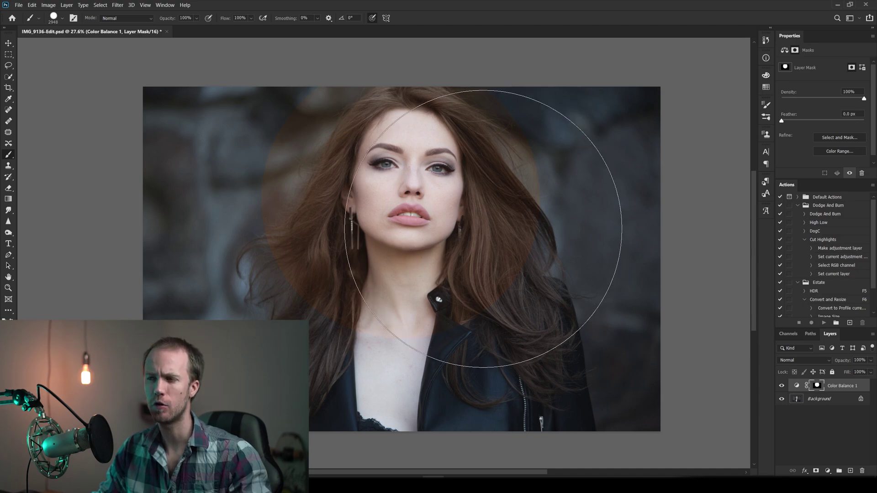
key(alt+BackSpace)
Try painting the cheek and jaw into the Color Balance mask with a much smaller brush
drag(431, 156, 411, 157)
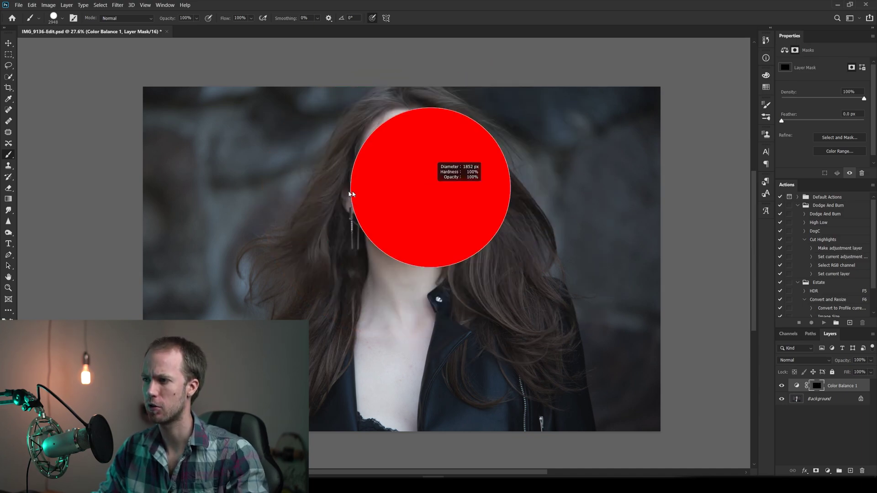
scroll(388, 183, up, 5)
mouse_move(355, 194)
mouse_down()
mouse_move(329, 193)
mouse_move(332, 237)
mouse_up()
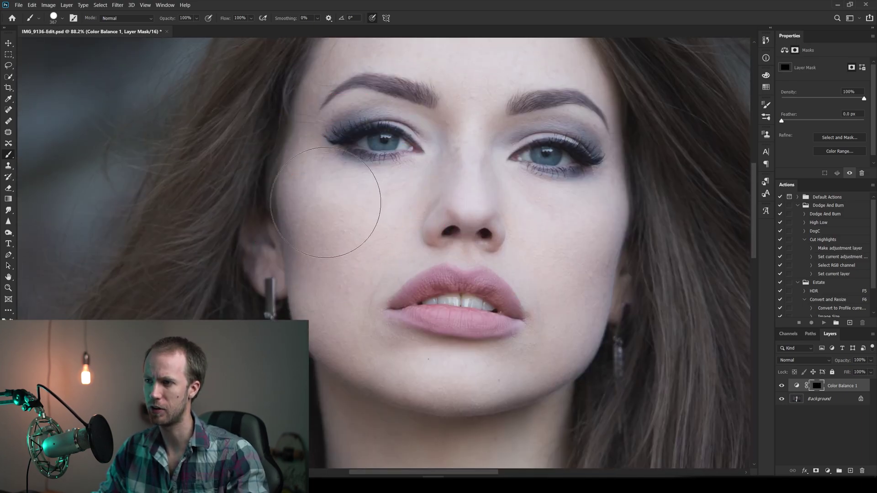
mouse_move(363, 336)
mouse_down()
mouse_move(338, 343)
mouse_move(417, 387)
mouse_up()
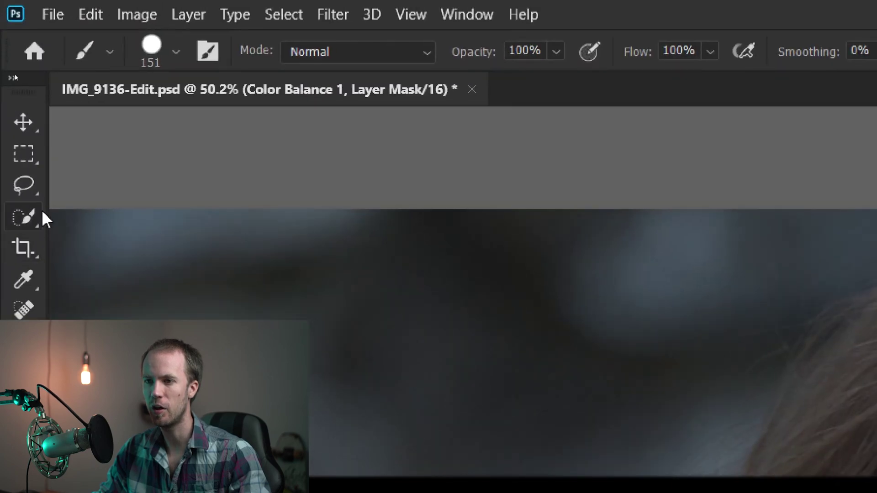
Select the skin of the face, neck and chest with the Quick Selection tool
click(14, 75)
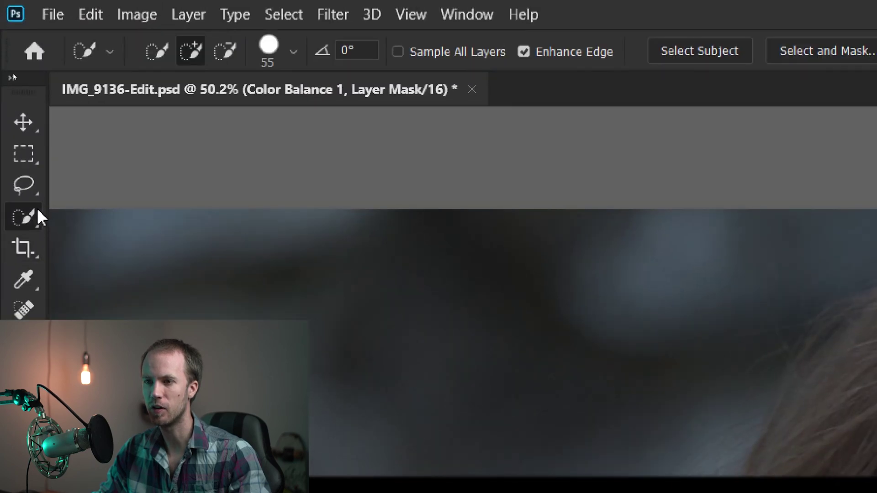
right_click(26, 217)
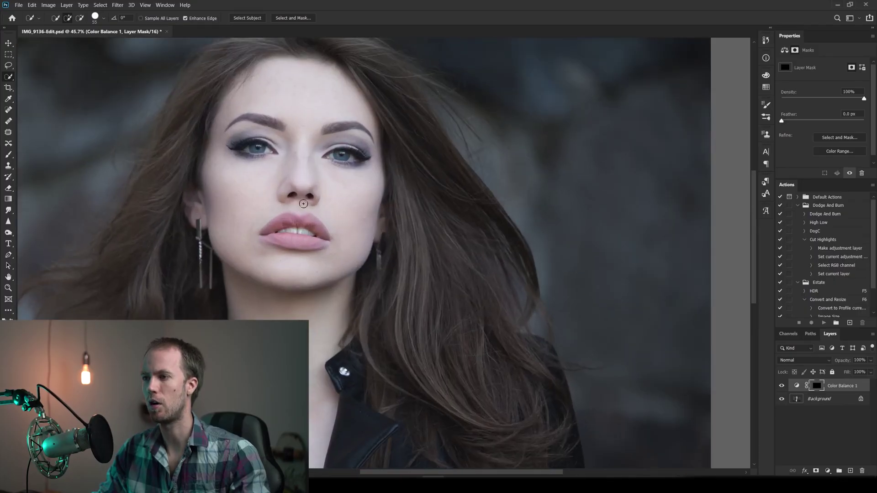
scroll(303, 203, down, 2)
scroll(368, 196, up, 1)
drag(368, 197, 353, 134)
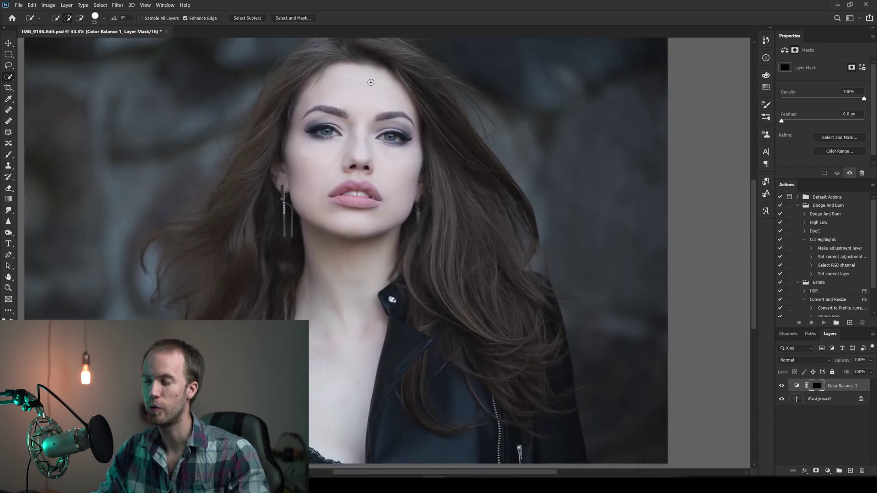
mouse_move(346, 88)
mouse_down()
mouse_move(307, 156)
mouse_move(315, 175)
mouse_up()
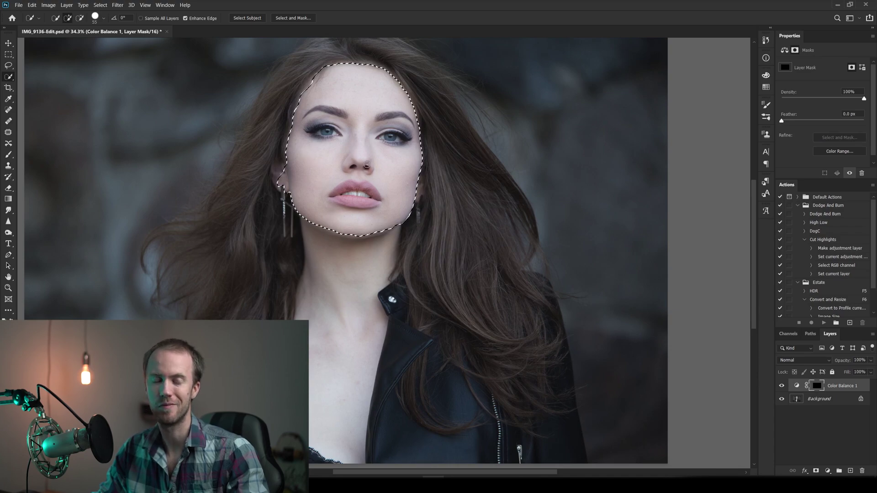
drag(364, 272, 325, 343)
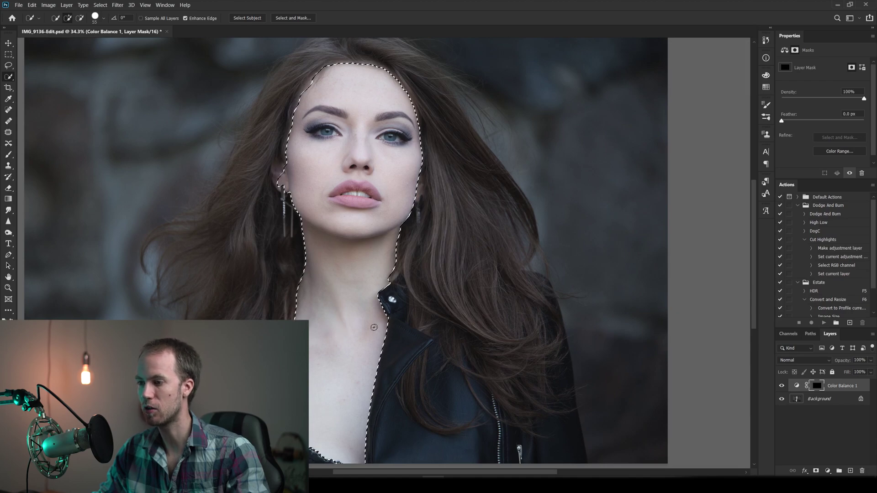
Subtract both eyes from the skin selection
scroll(380, 327, down, 2)
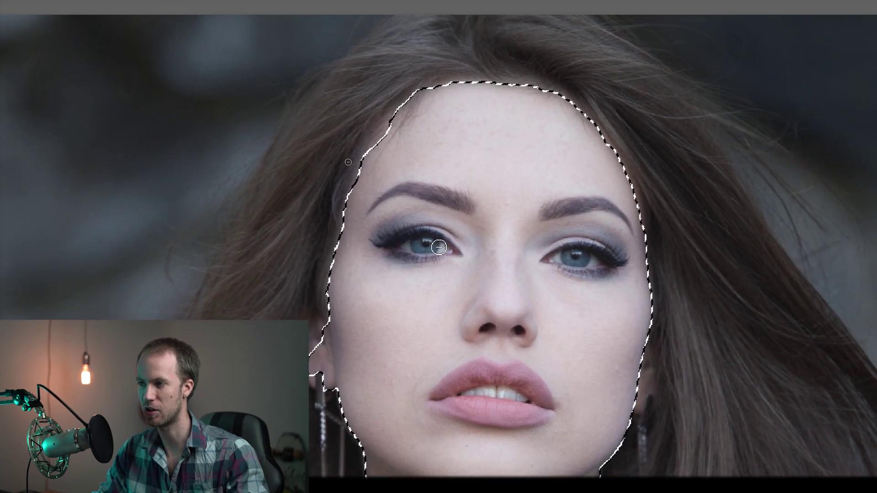
drag(444, 245, 440, 254)
scroll(441, 249, up, 5)
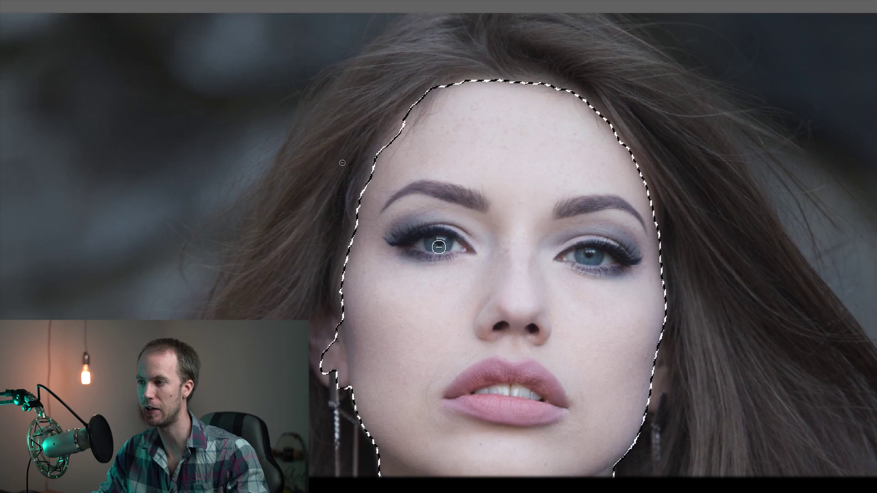
scroll(441, 249, left, 2)
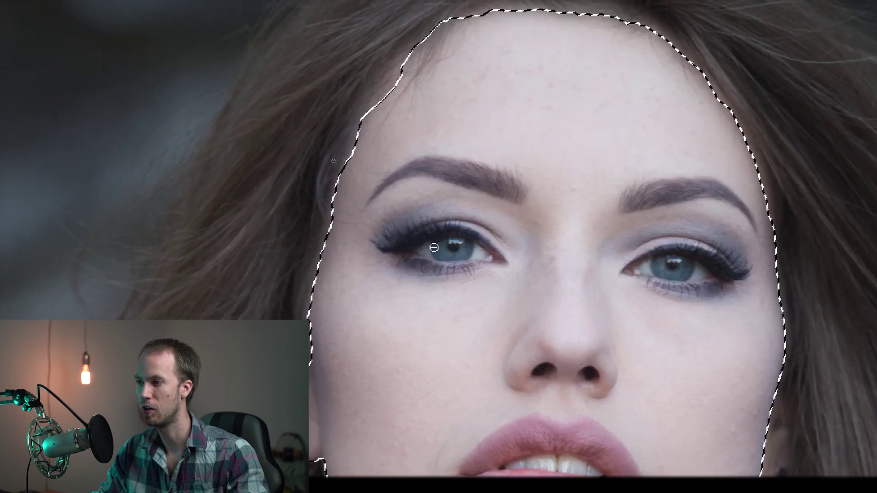
click(436, 247)
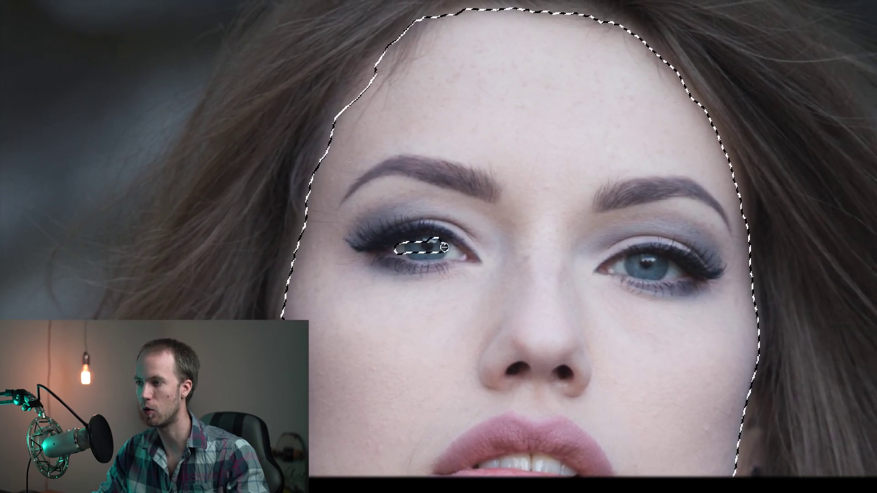
scroll(434, 247, right, 10)
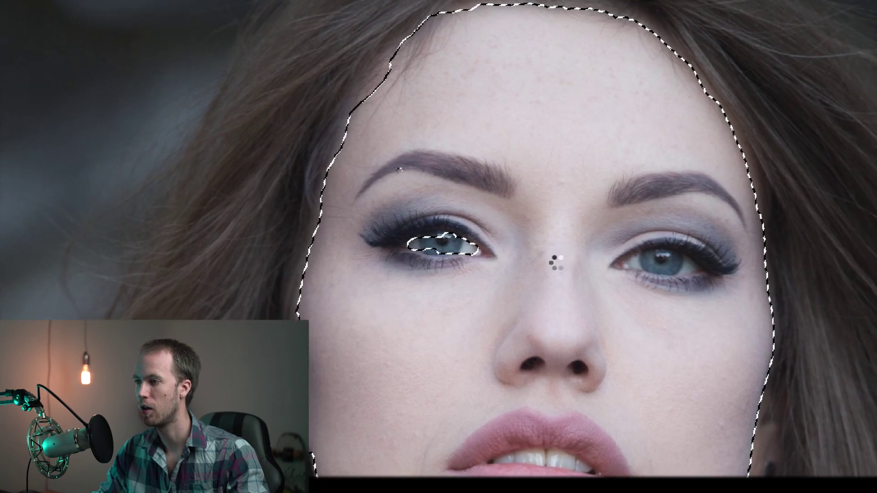
scroll(434, 247, right, 4)
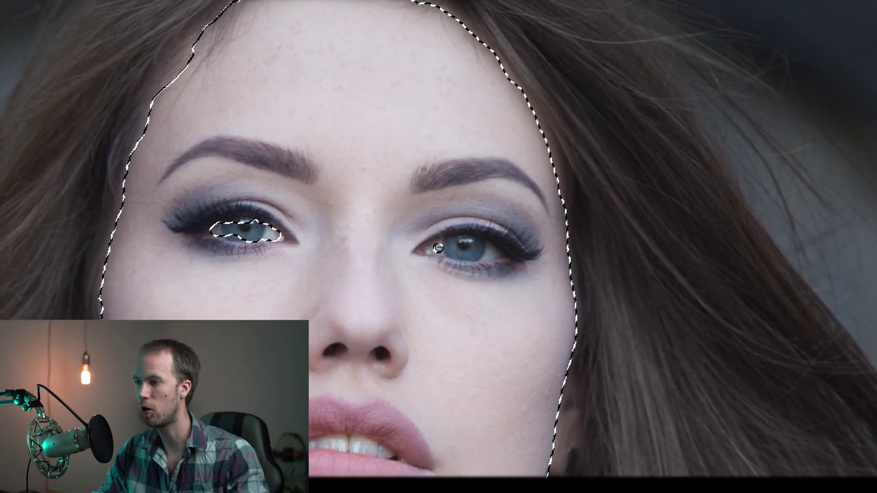
click(436, 247)
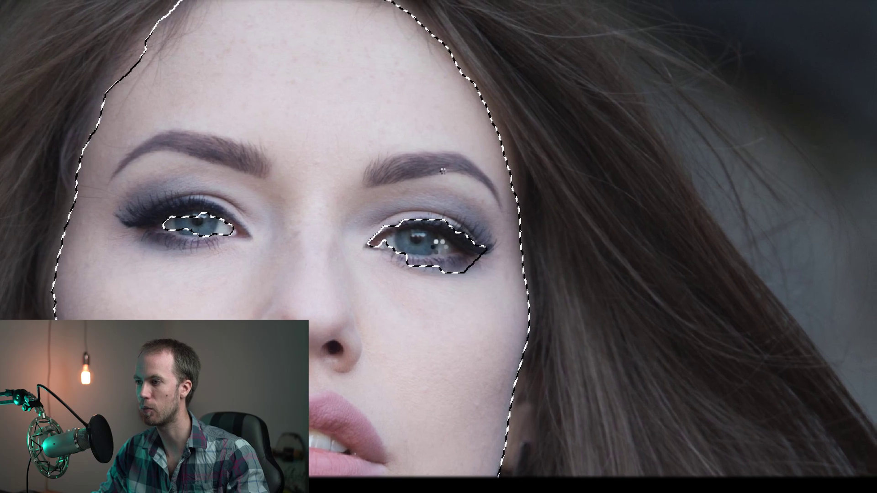
Add the skin and lids around the eyes back to the selection so that only the eyes stay excluded
scroll(439, 248, down, 2)
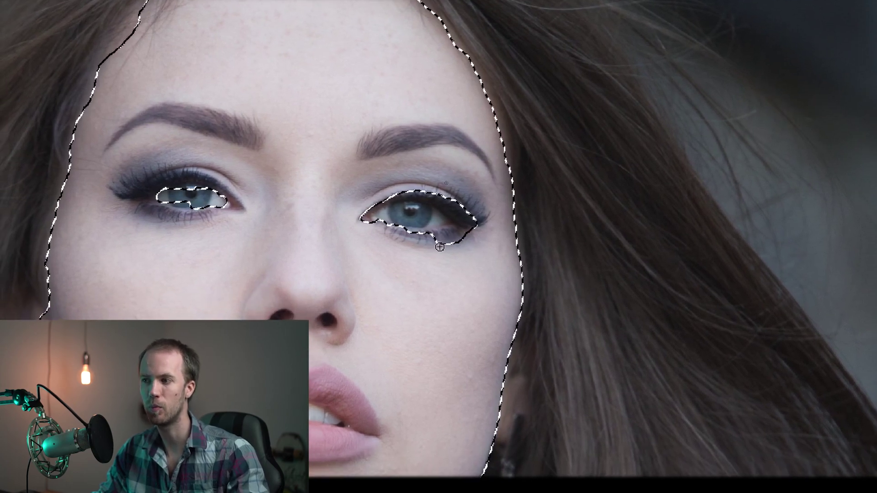
scroll(441, 247, right, 2)
scroll(444, 247, up, 1)
scroll(444, 246, up, 4)
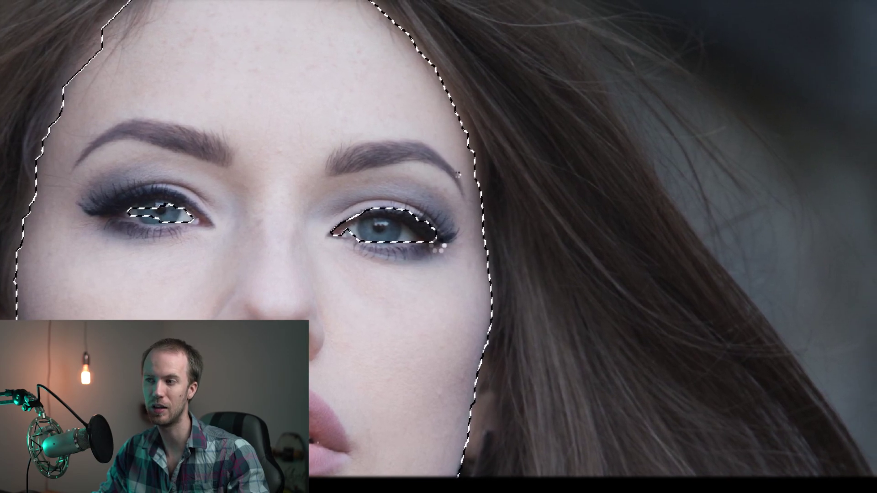
scroll(445, 247, left, 4)
scroll(448, 247, down, 2)
scroll(448, 248, right, 3)
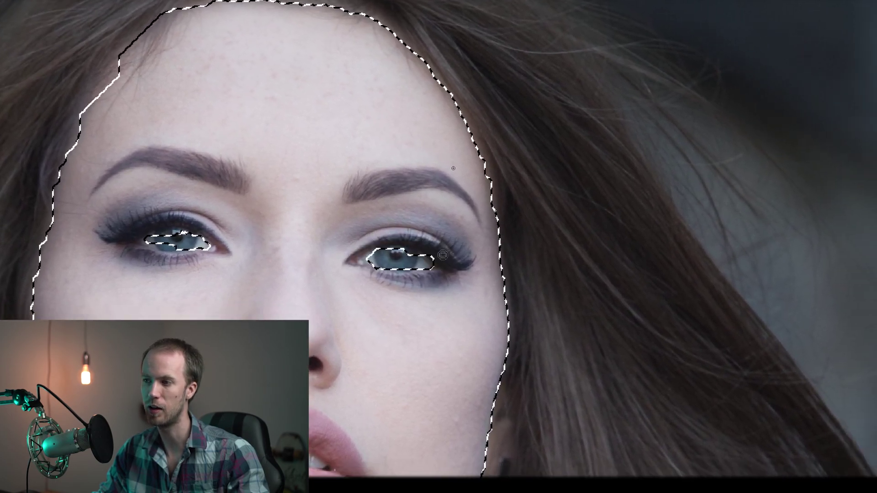
scroll(440, 247, left, 10)
scroll(441, 249, down, 4)
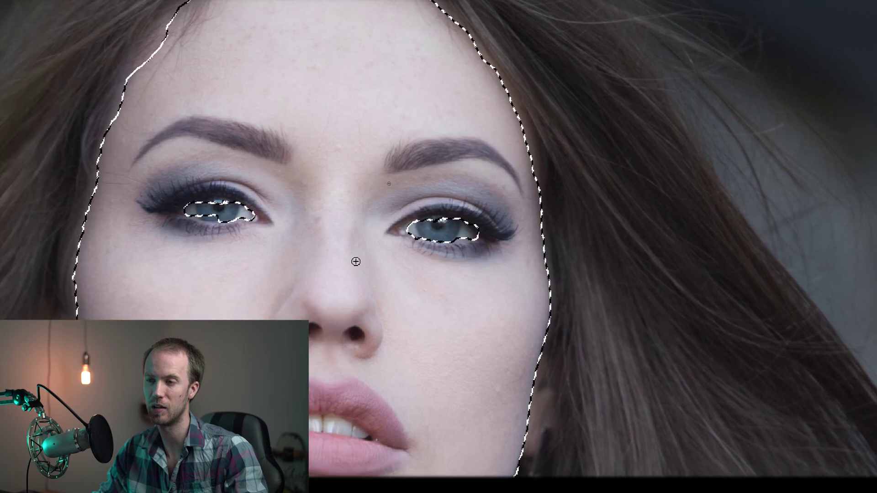
scroll(450, 254, right, 2)
scroll(442, 248, right, 5)
scroll(442, 248, down, 5)
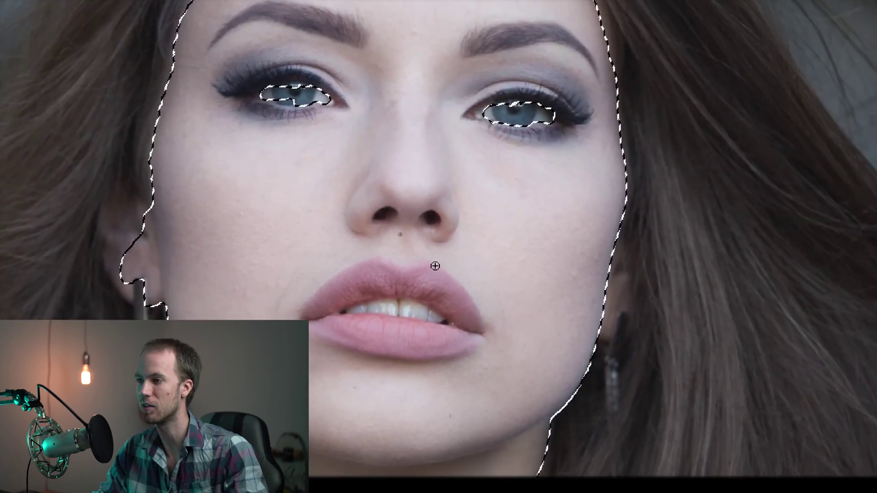
scroll(435, 264, left, 6)
scroll(429, 238, up, 10)
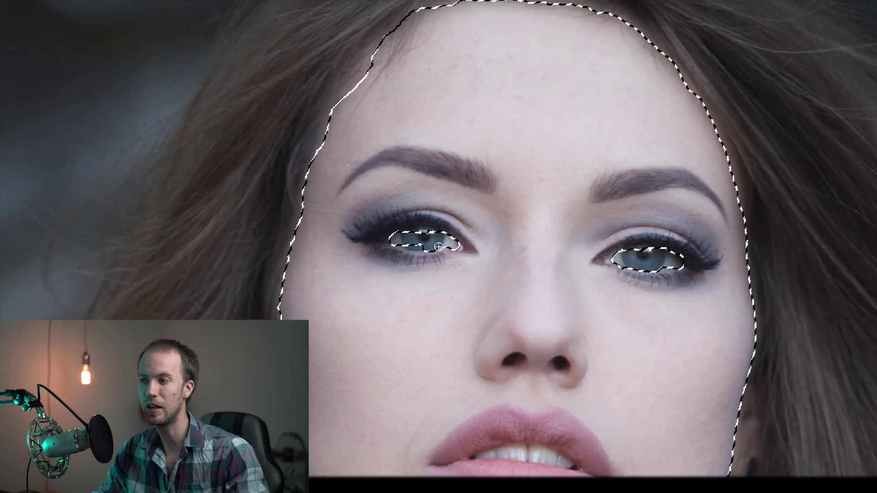
scroll(436, 244, right, 8)
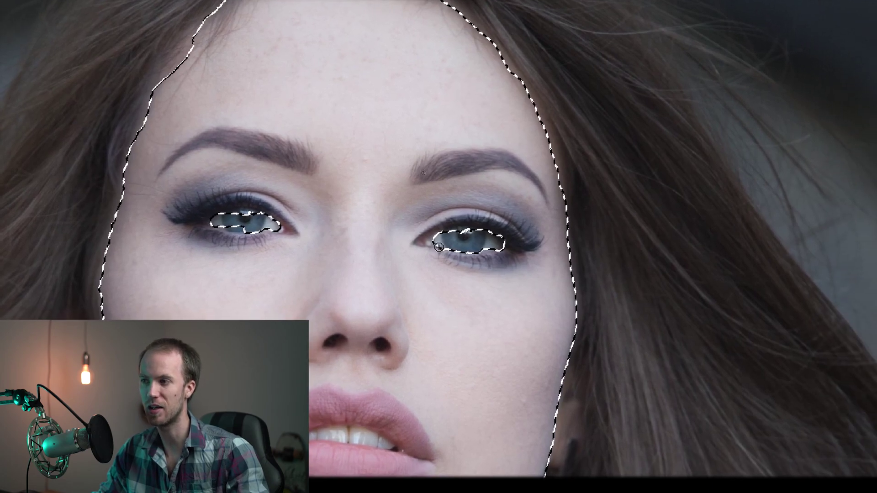
scroll(439, 247, left, 1)
Subtract the lips and teeth from the skin selection
scroll(437, 248, down, 1)
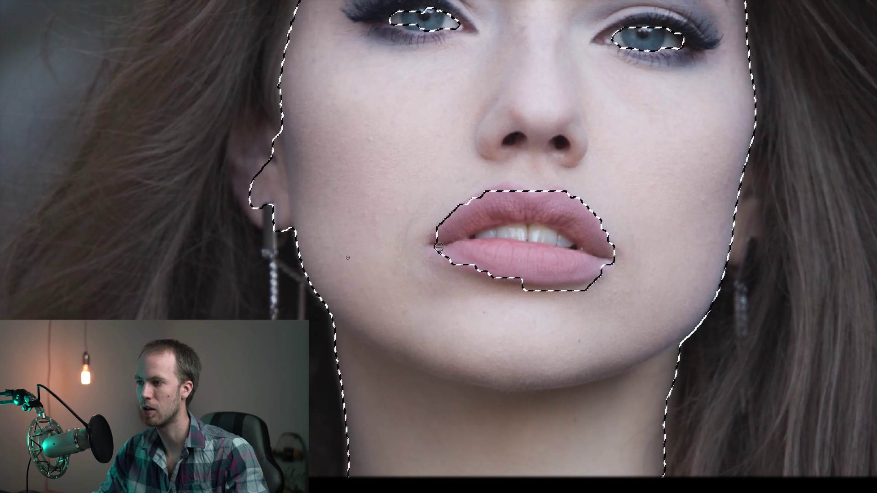
scroll(438, 246, right, 2)
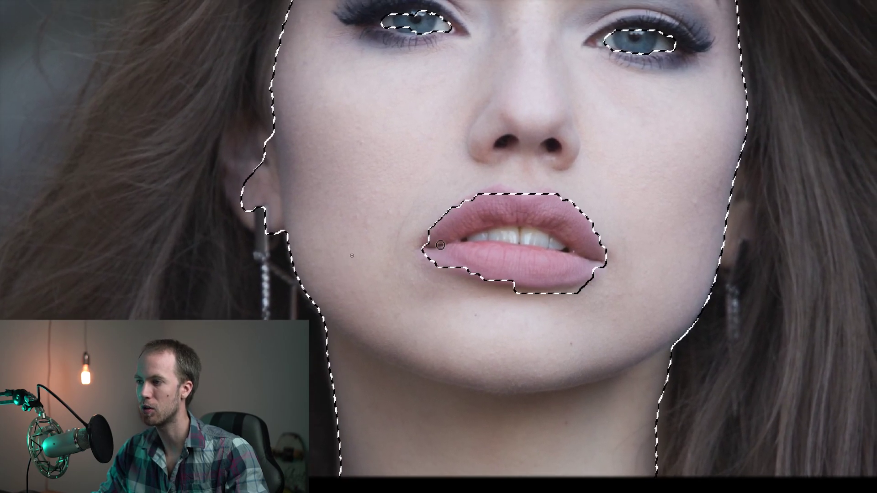
scroll(440, 245, right, 5)
scroll(440, 246, down, 2)
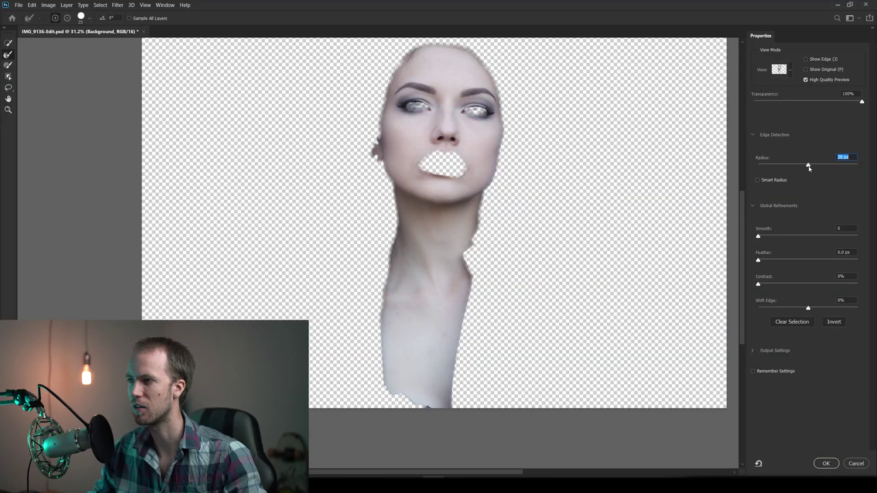
Set the edge detection radius to 24 px in Select and Mask and apply the refined selection
key(Down)
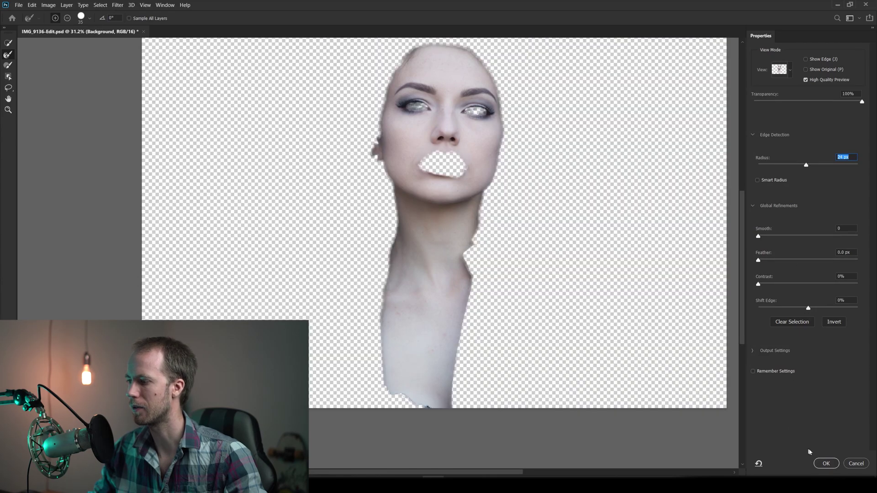
click(826, 464)
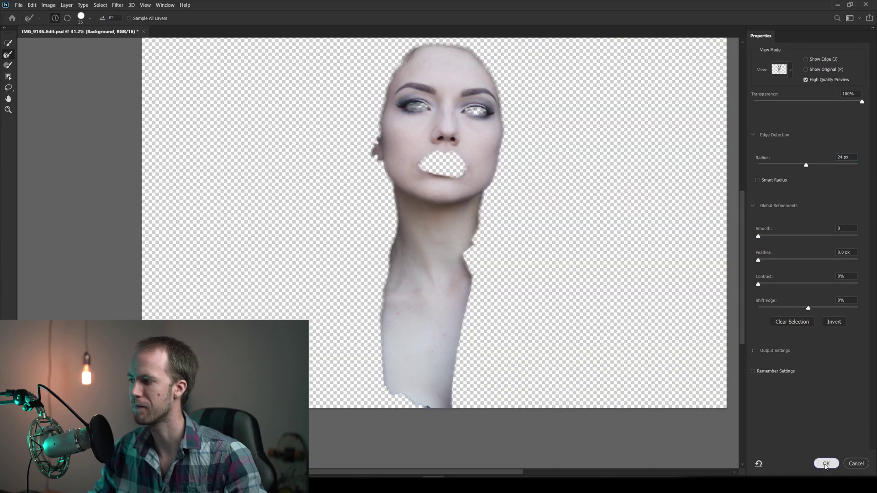
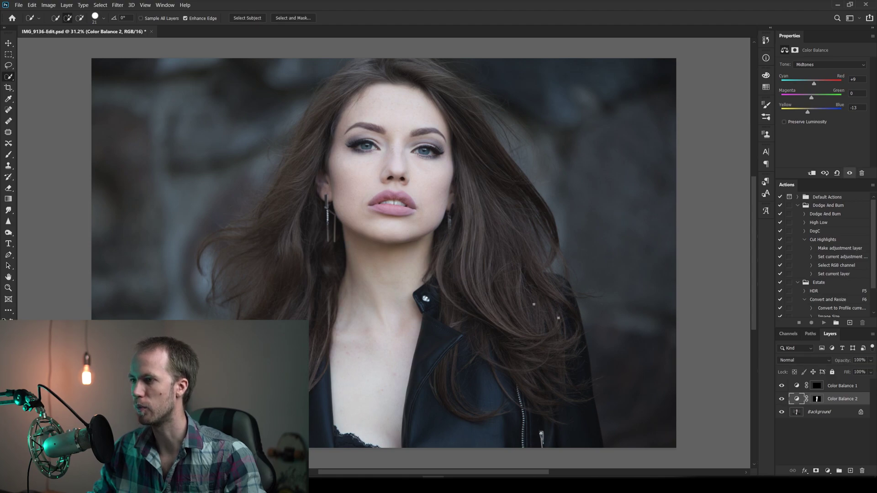
Shift the Color Balance midtones of the masked skin further toward yellow, to -19
scroll(496, 248, down, 3)
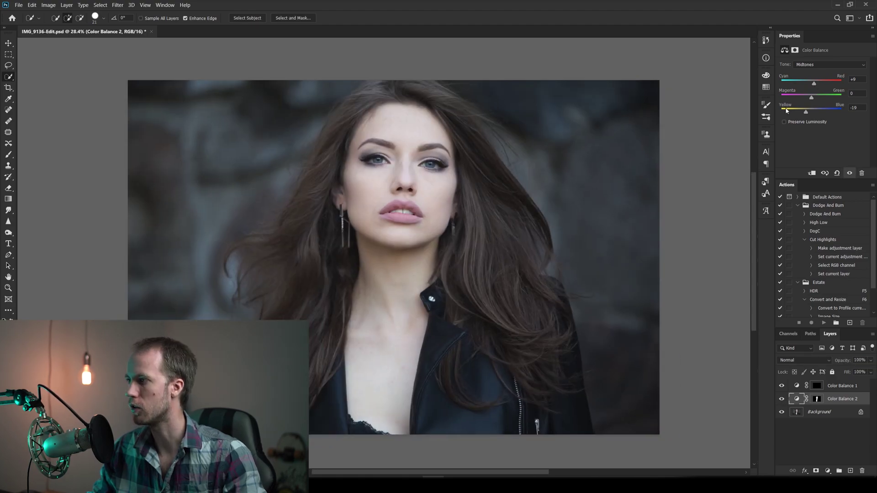
drag(808, 114, 806, 114)
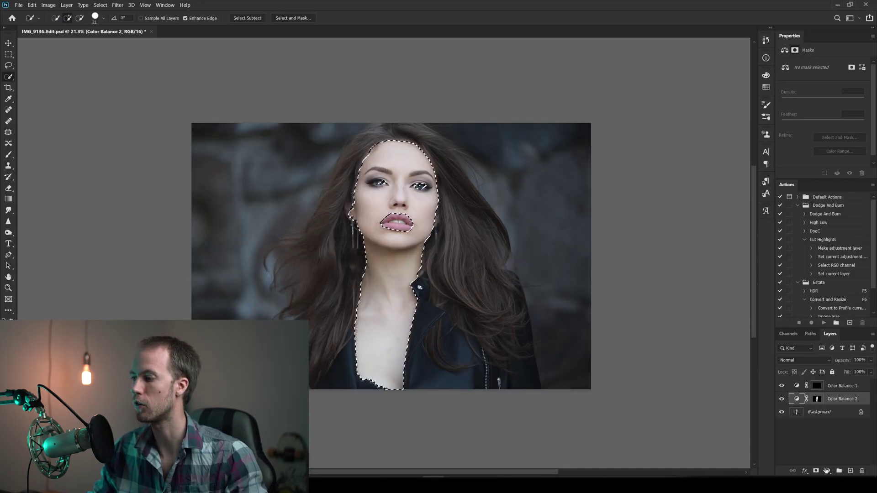
Add a Levels adjustment layer limited to the skin selection with input levels 8, 0.87 and 237, and compare the photo with and without it
click(828, 471)
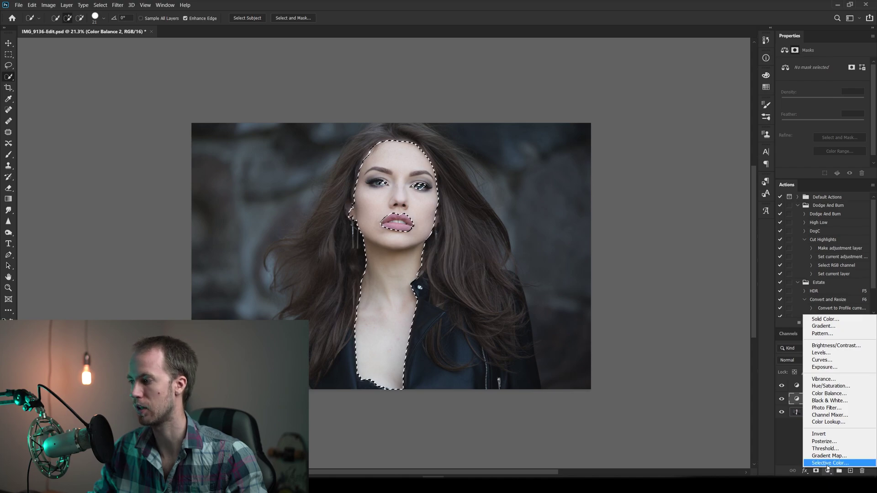
click(821, 354)
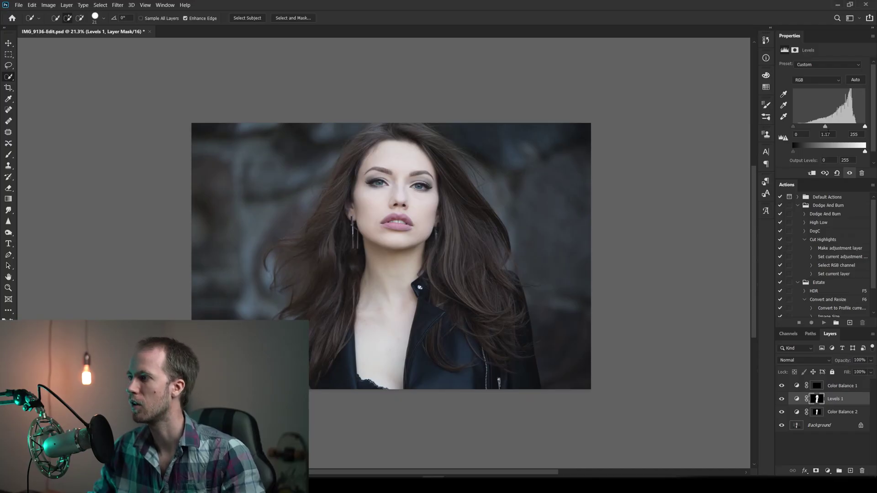
drag(863, 129, 860, 129)
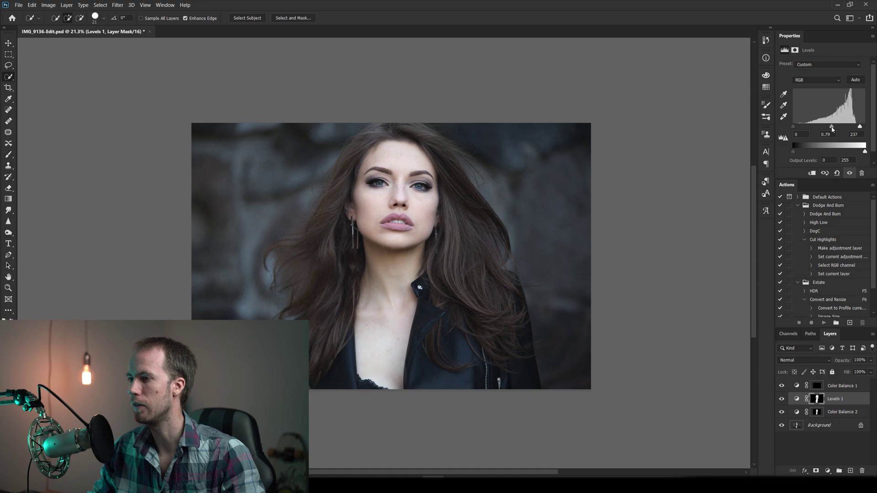
drag(794, 126, 796, 127)
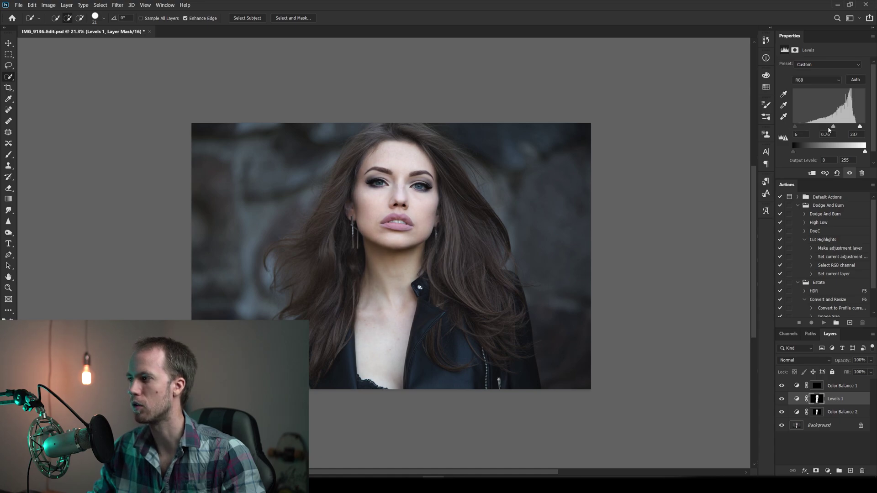
drag(831, 129, 830, 129)
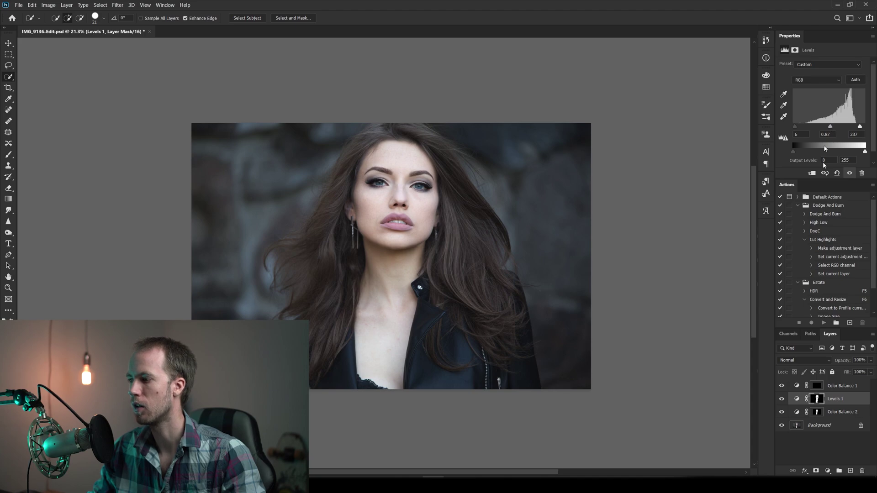
click(782, 401)
click(782, 401)
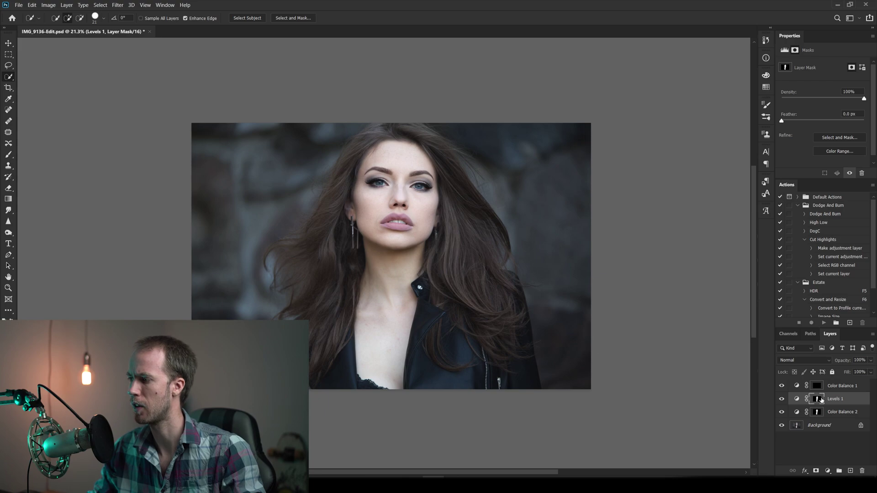
Load the Levels mask as a selection, add a Hue/Saturation adjustment layer limited to it, and enable Colorize
ctrl+click(818, 400)
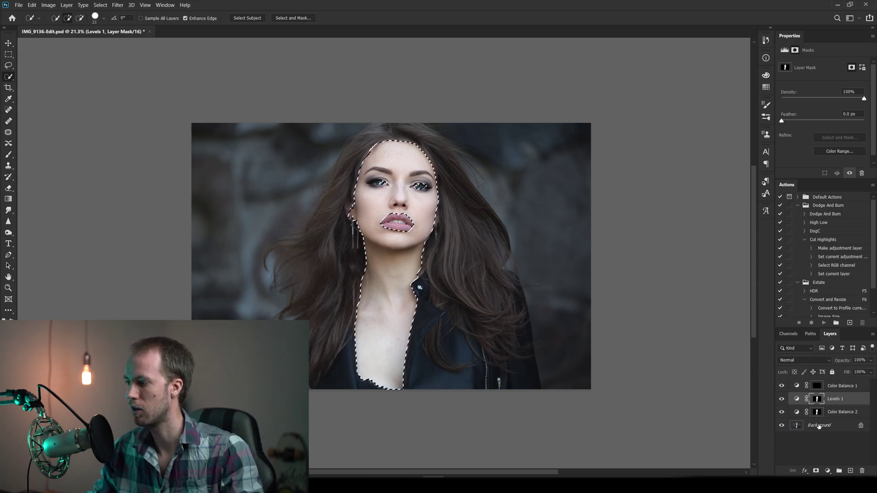
click(828, 472)
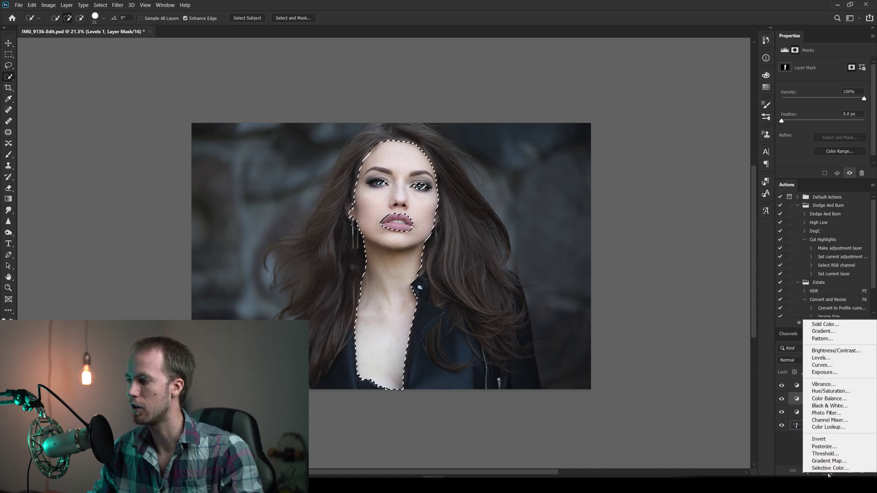
click(836, 392)
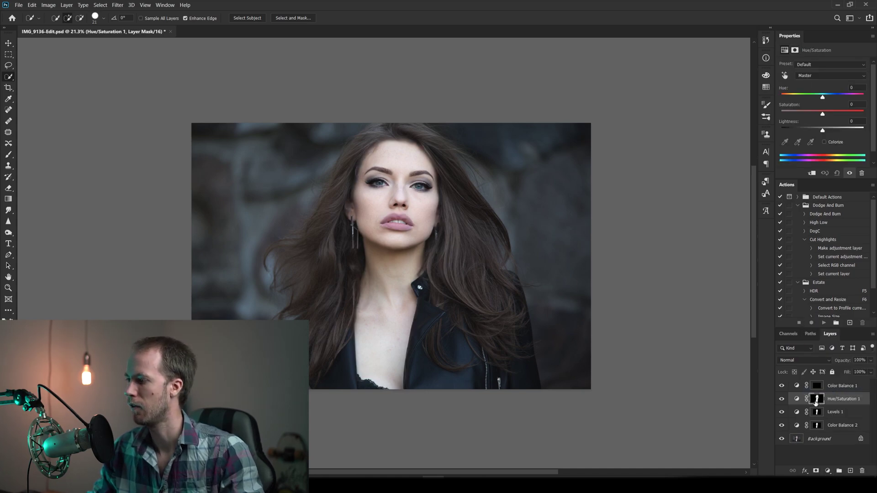
click(825, 142)
Paint the ear on the photo's left side into the Hue/Saturation mask with a white brush of 78 px
scroll(490, 236, up, 2)
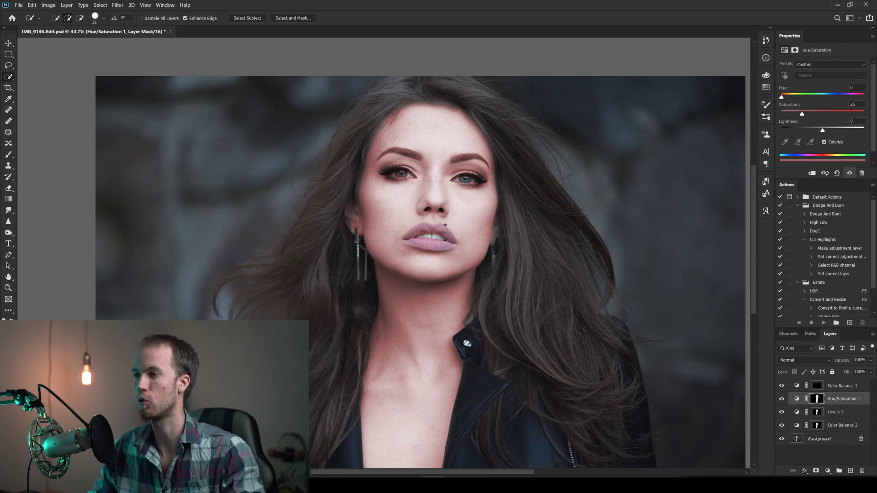
scroll(420, 211, up, 3)
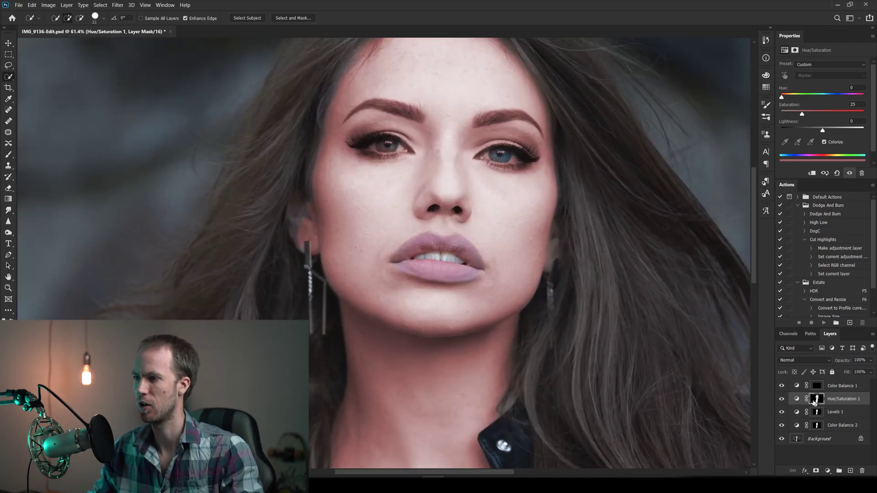
key(b)
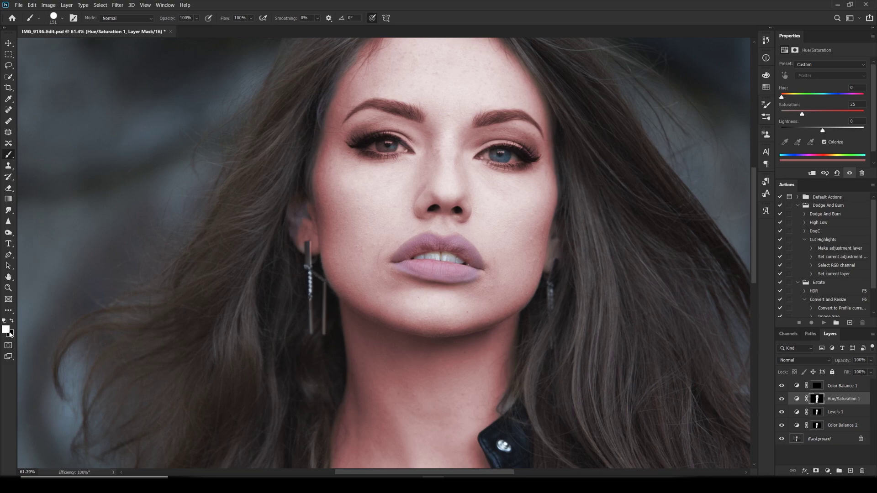
scroll(311, 283, up, 3)
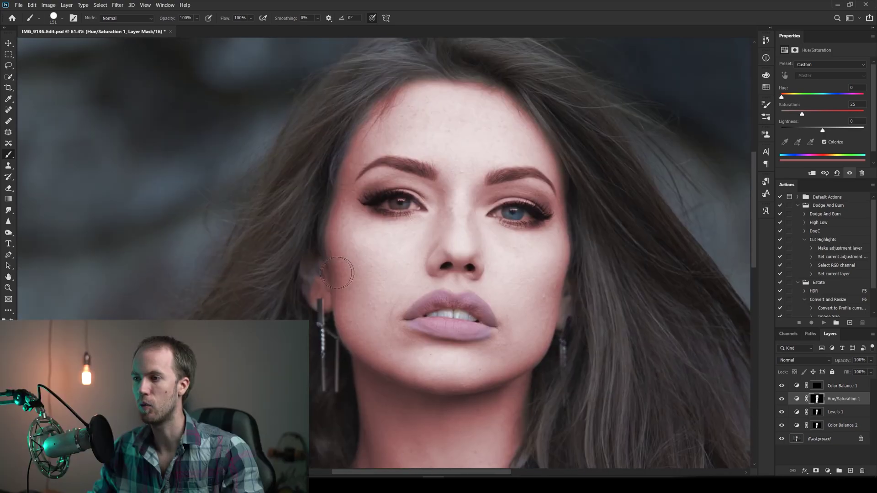
scroll(310, 282, up, 2)
right_click(292, 261)
alt+right_click(301, 275)
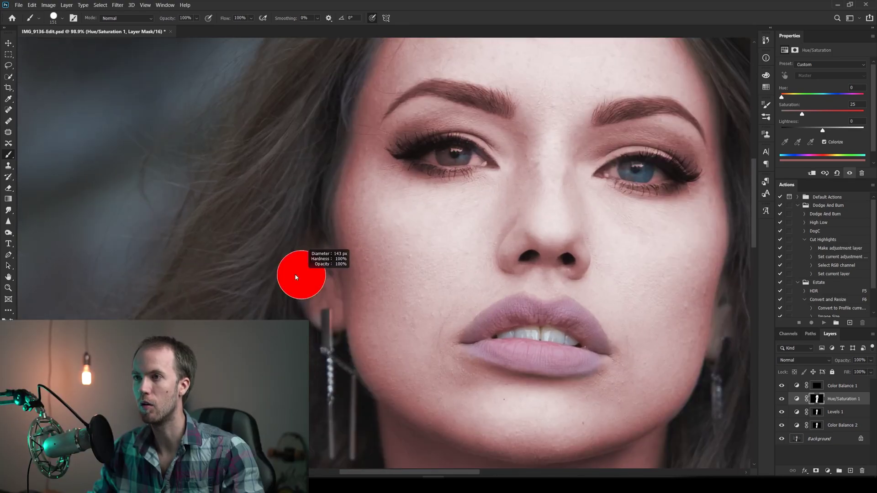
mouse_move(276, 275)
mouse_down()
mouse_move(309, 274)
mouse_move(302, 271)
mouse_move(299, 285)
mouse_move(305, 306)
mouse_move(323, 264)
mouse_up()
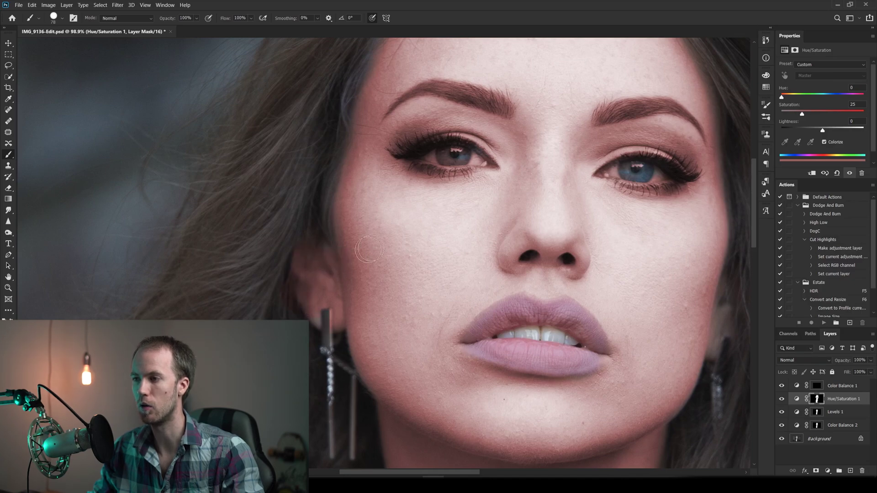
Paint the iris of the photo's left eye out of the Hue/Saturation mask with a small black brush of about 33 px
mouse_move(631, 195)
mouse_down()
mouse_move(405, 284)
mouse_move(424, 336)
mouse_move(402, 218)
mouse_move(377, 163)
mouse_up()
drag(228, 151, 357, 254)
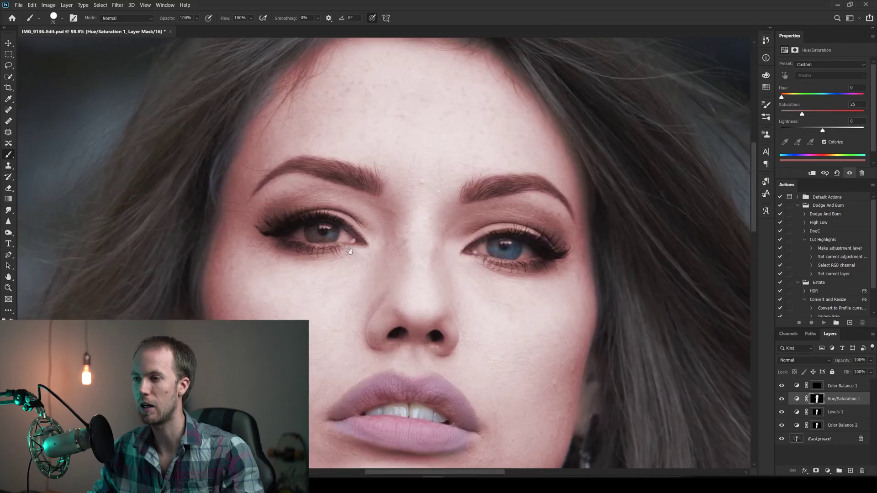
alt+right_click(325, 230)
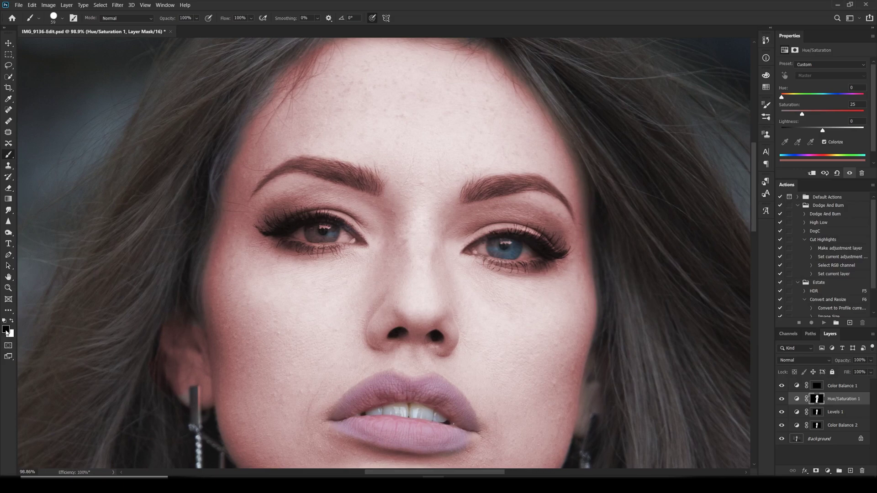
alt+right_click(319, 230)
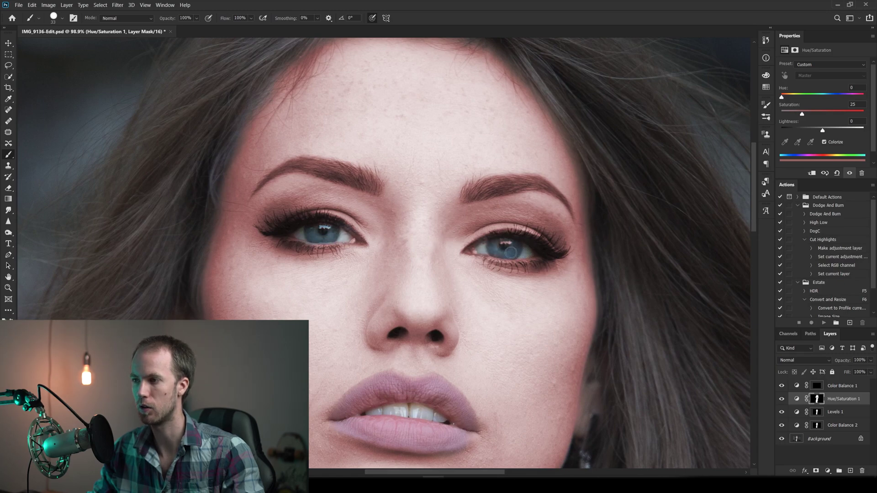
Copy the corrected Hue/Saturation layer mask onto the Color Balance 2 layer
scroll(327, 140, down, 3)
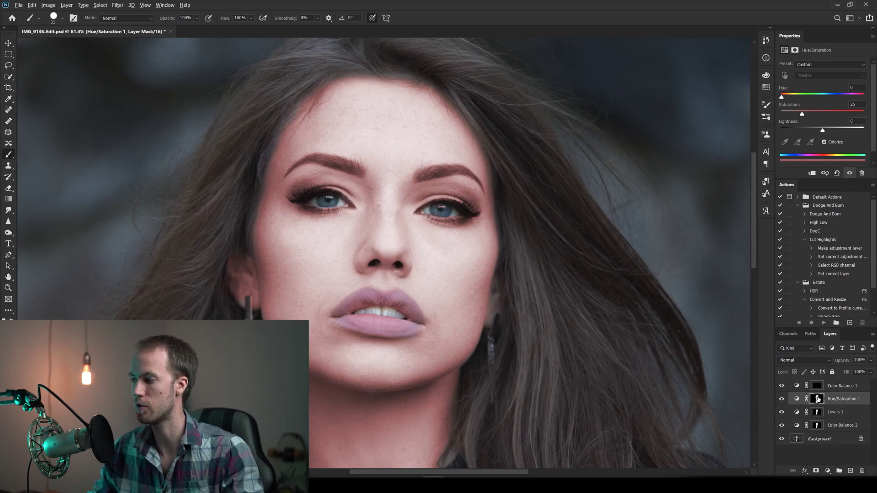
click(818, 399)
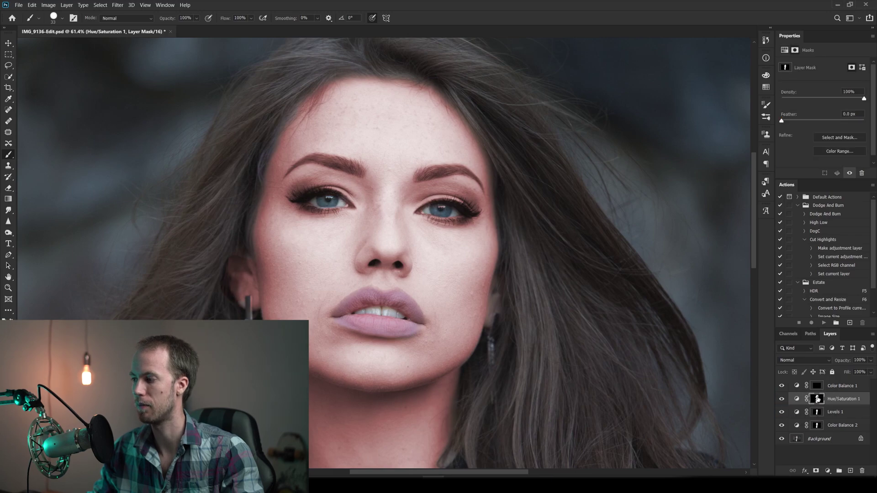
drag(818, 399, 819, 430)
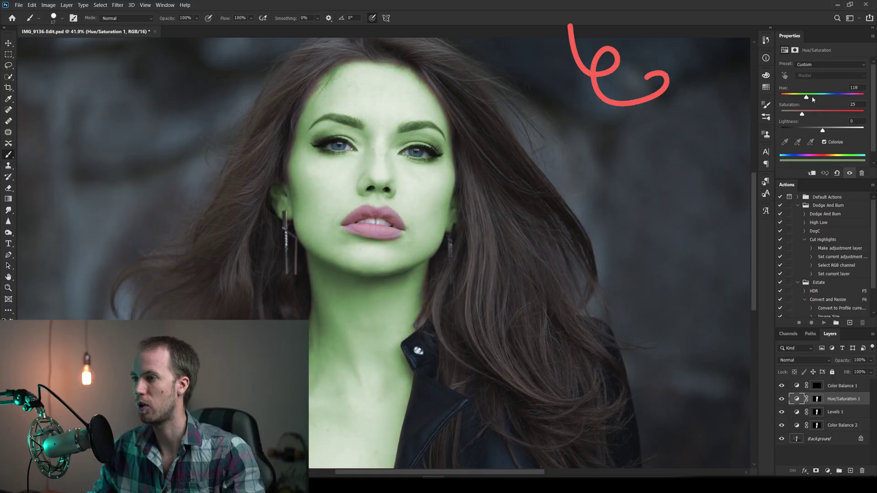
Recolor the skin by trying a colorize hue of 199 and changing it to 135
drag(812, 96, 828, 99)
scroll(479, 231, down, 1)
scroll(496, 224, down, 2)
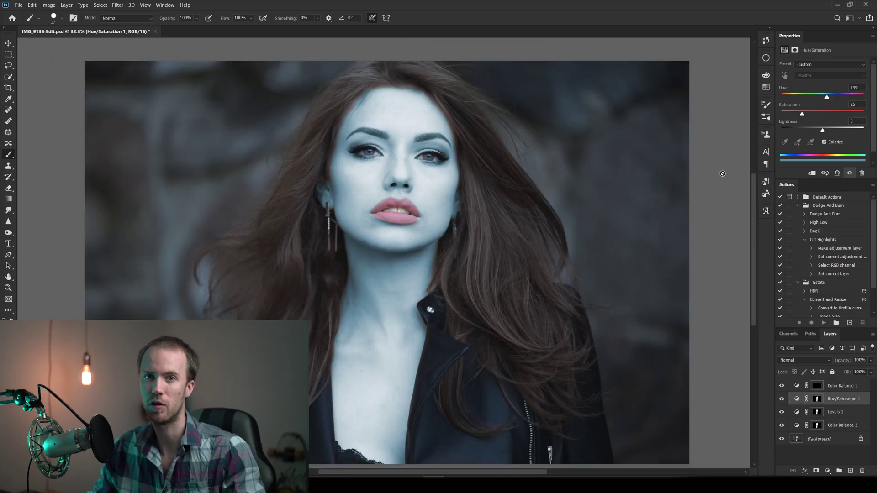
drag(826, 98, 820, 99)
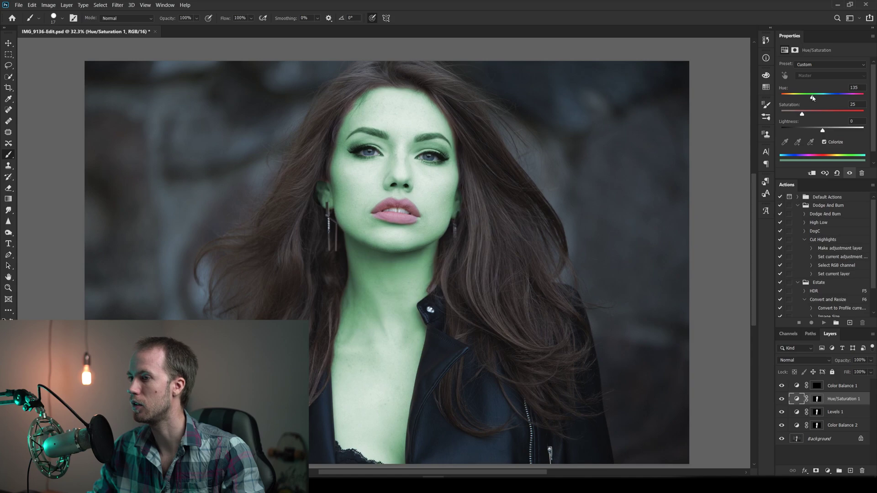